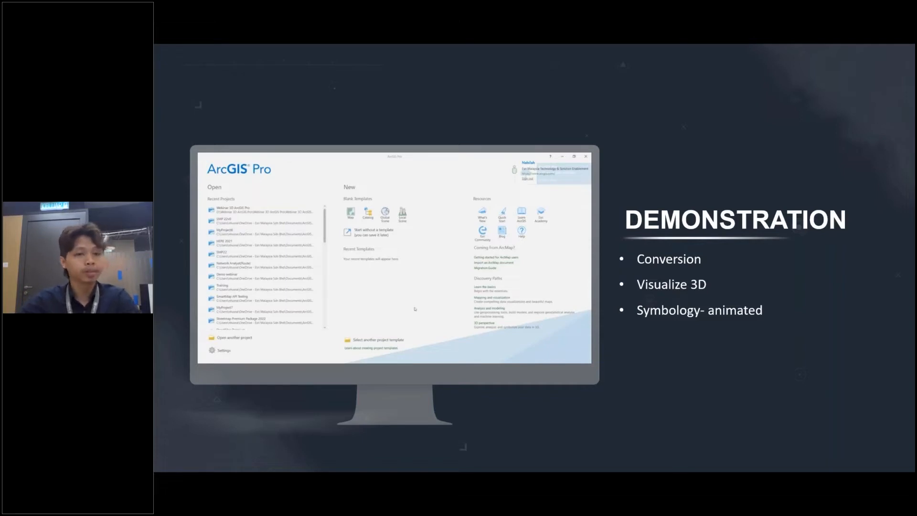
mouse_move(211, 332)
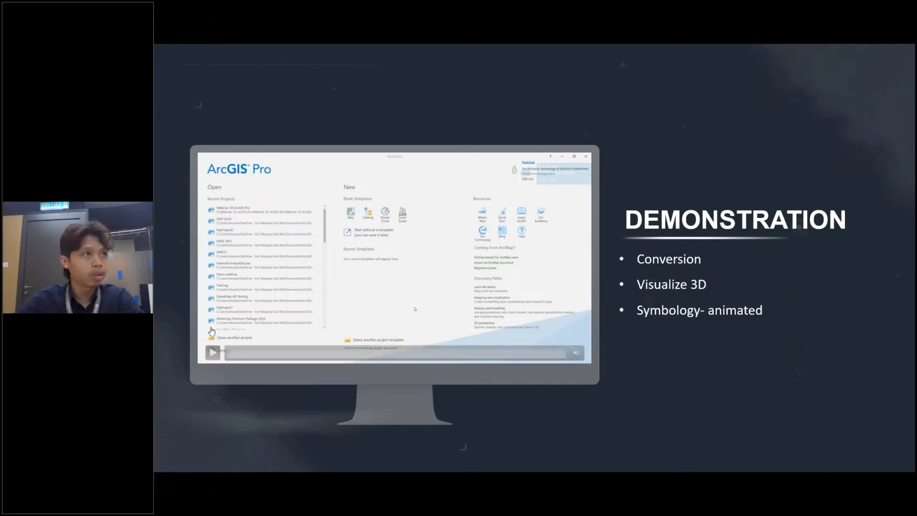
left_click(213, 353)
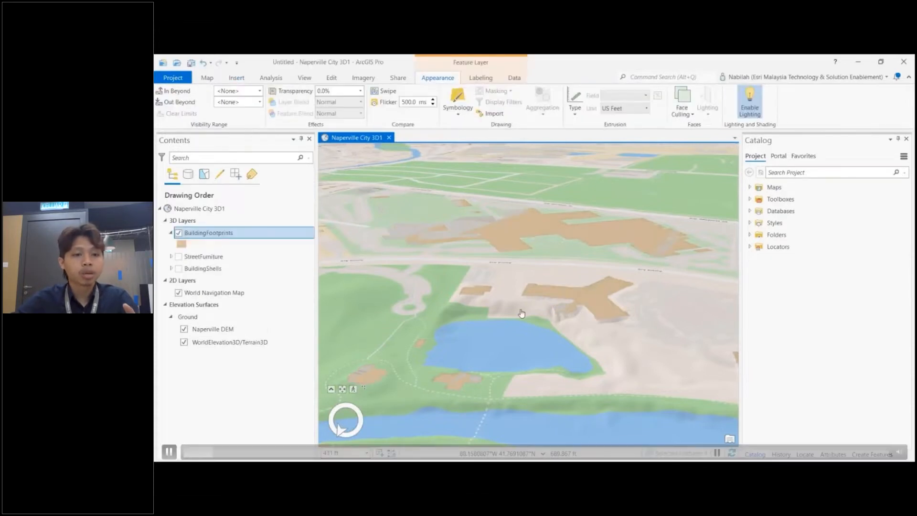
Step: Set the BuildingFootprints layer's elevation to an absolute height using the Base Elevation field
left_click(590, 298)
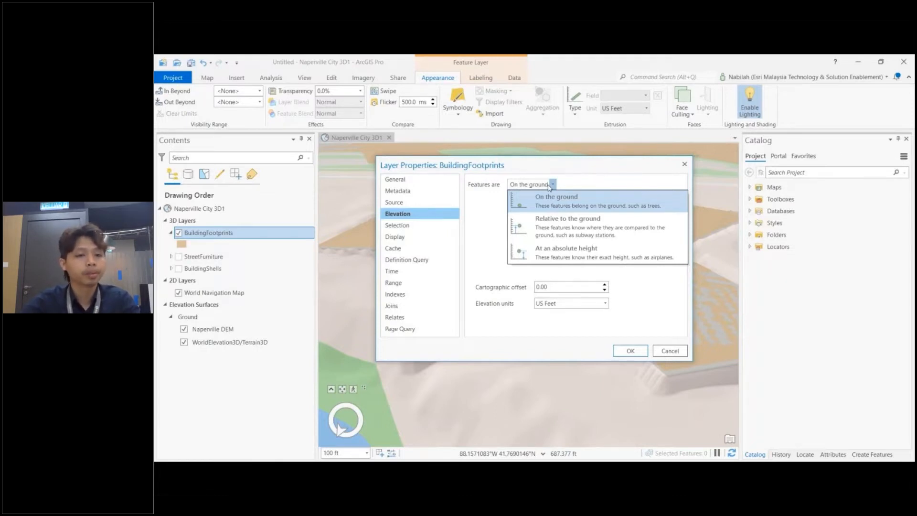
left_click(550, 251)
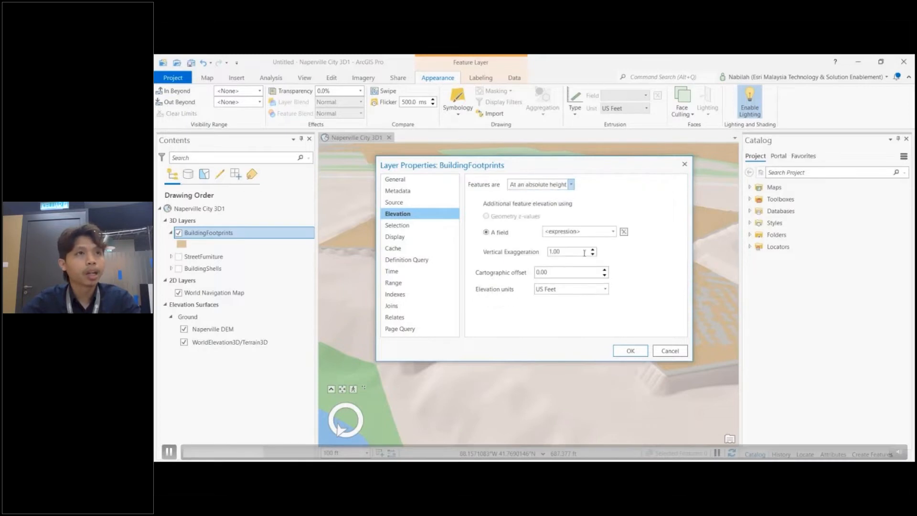
left_click(610, 231)
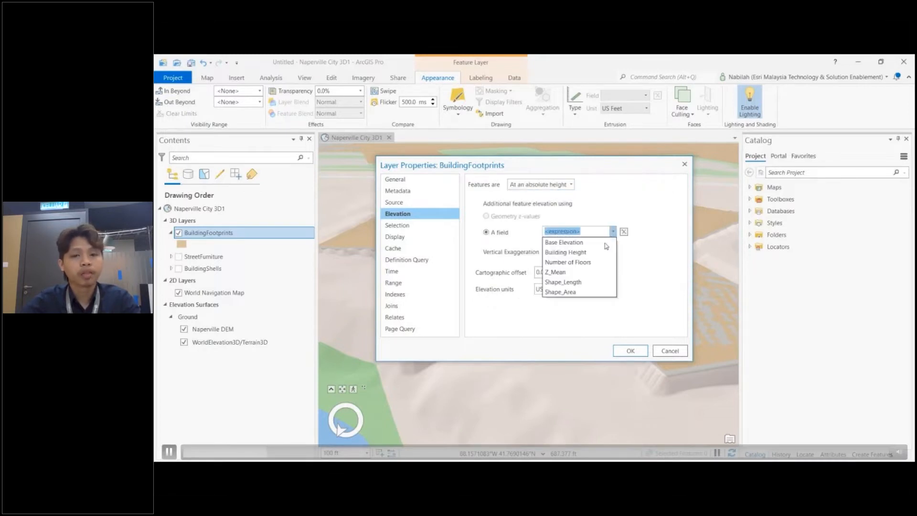
left_click(576, 244)
left_click(630, 350)
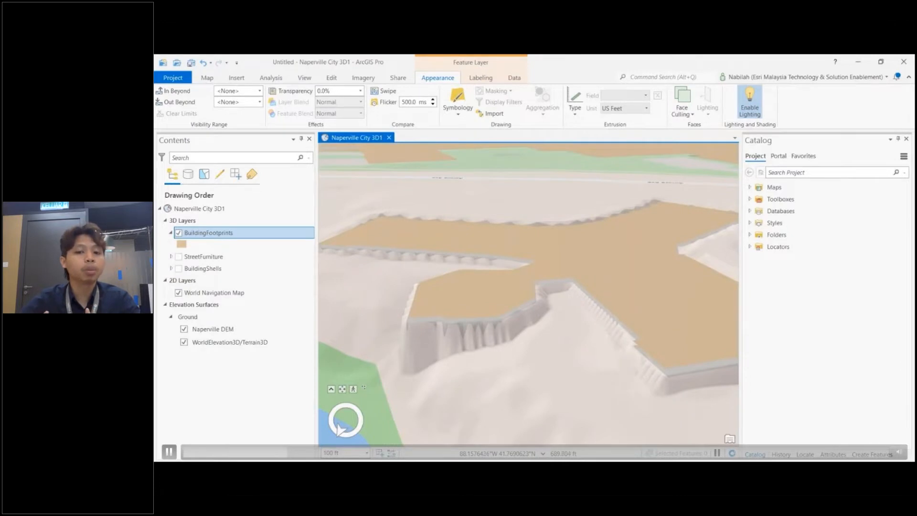
Step: Extrude the building footprints by Base Height using the Building Height field
scroll(625, 394, "down", 2)
left_click_drag(624, 394, 517, 434)
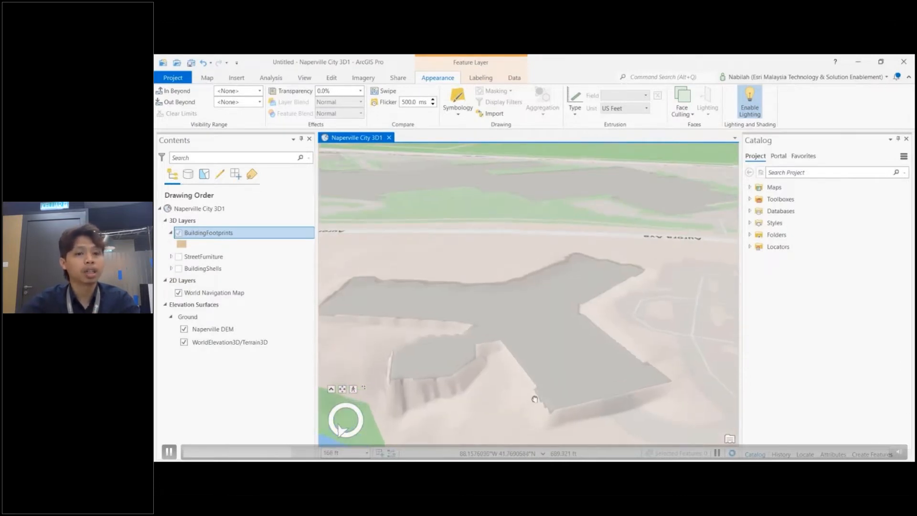
left_click(575, 110)
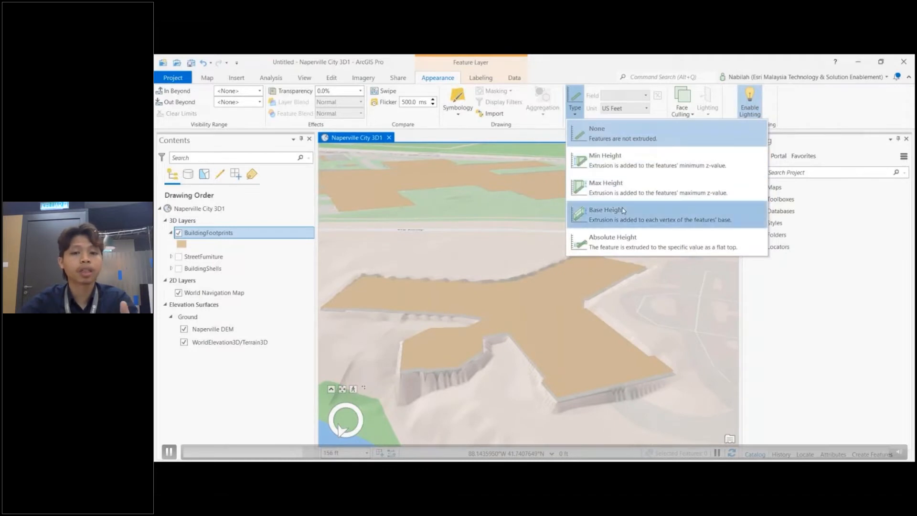
left_click(623, 210)
left_click(646, 95)
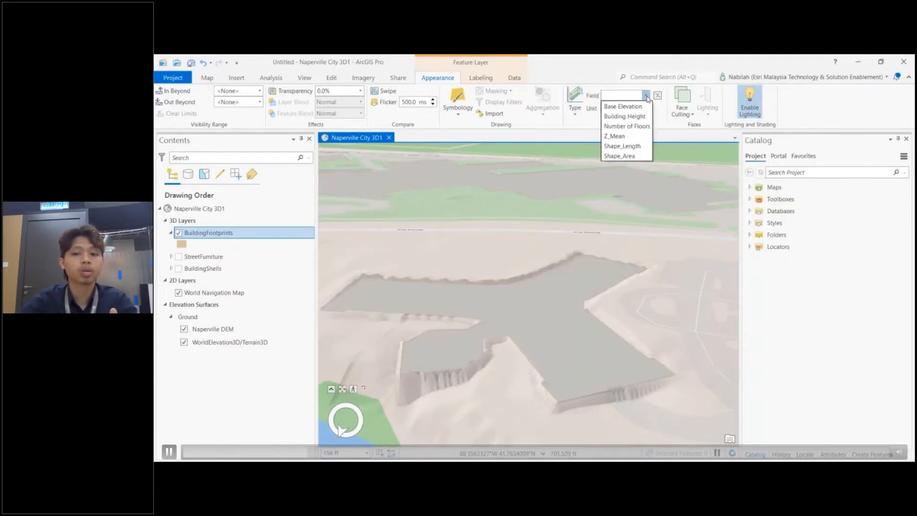
left_click(625, 116)
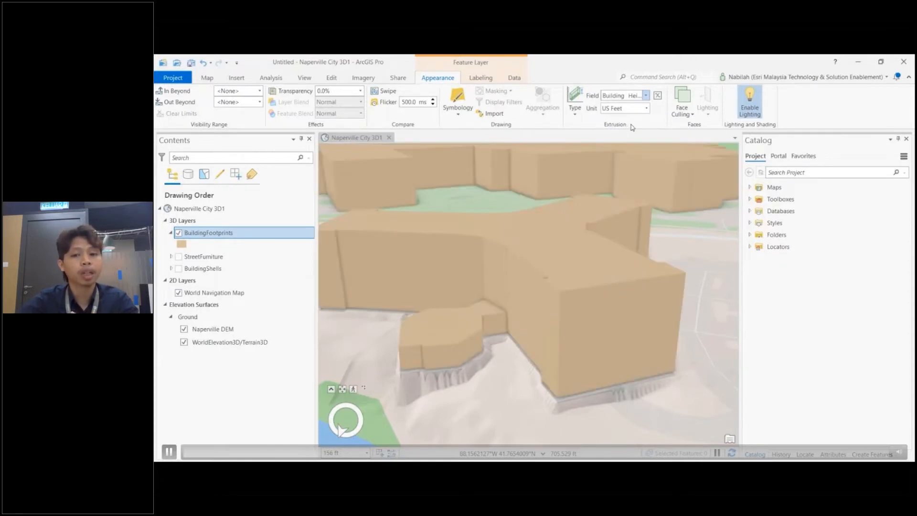
Step: Add the NapervilleLidar.slpk scene layer package to the scene
scroll(539, 268, "down", 5)
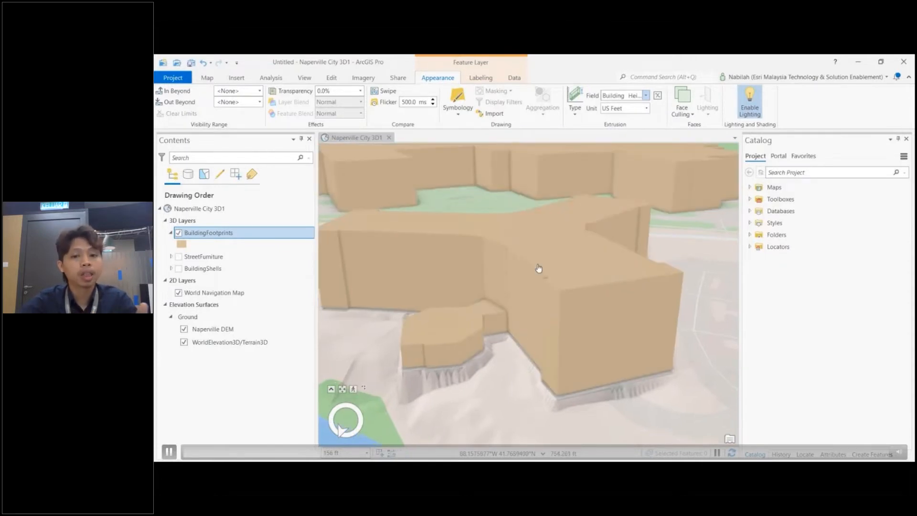
scroll(479, 287, "down", 8)
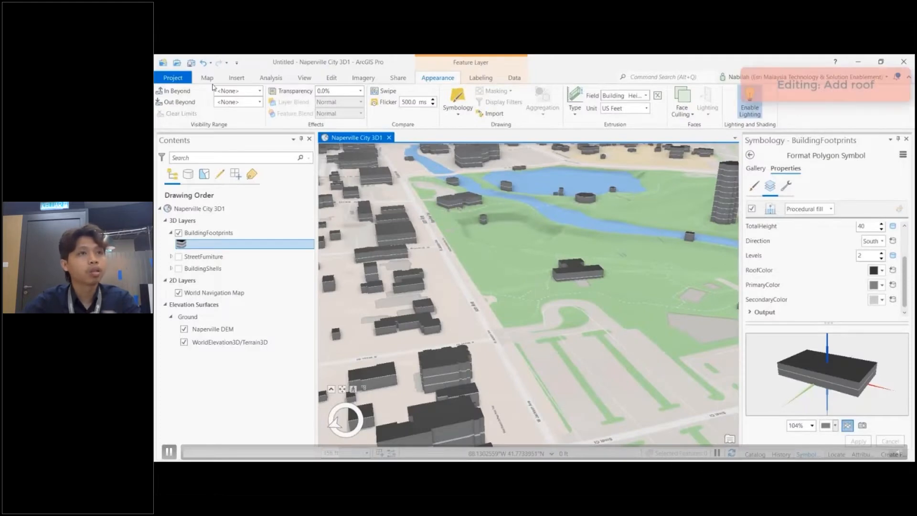
left_click(208, 79)
left_click(279, 102)
left_click(367, 167)
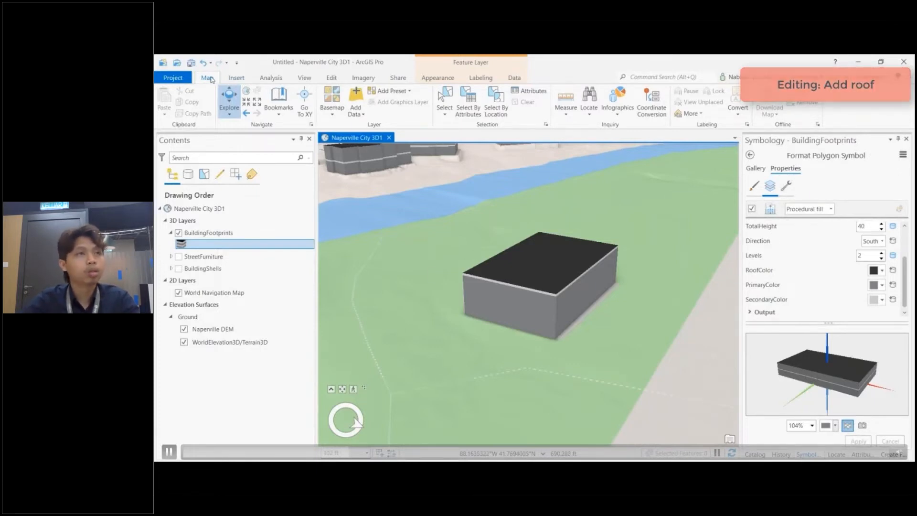
left_click(359, 118)
left_click(368, 129)
left_click(506, 284)
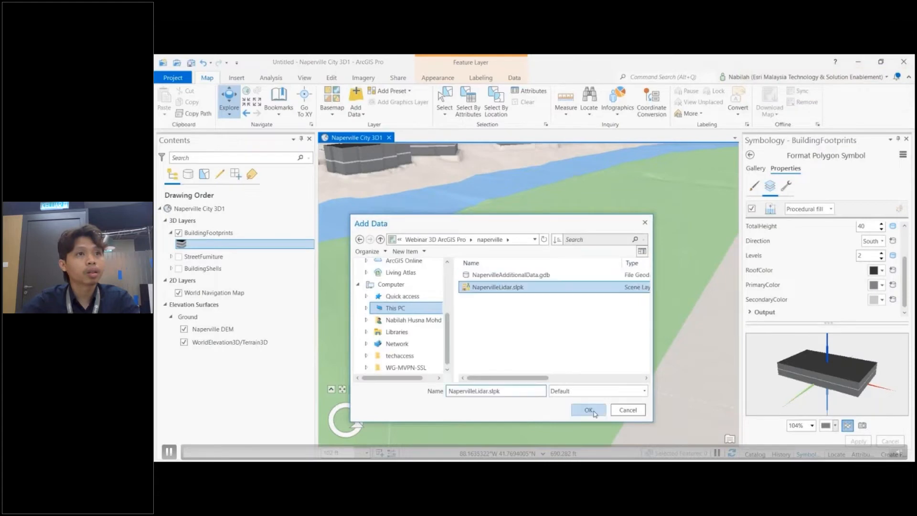
left_click(595, 407)
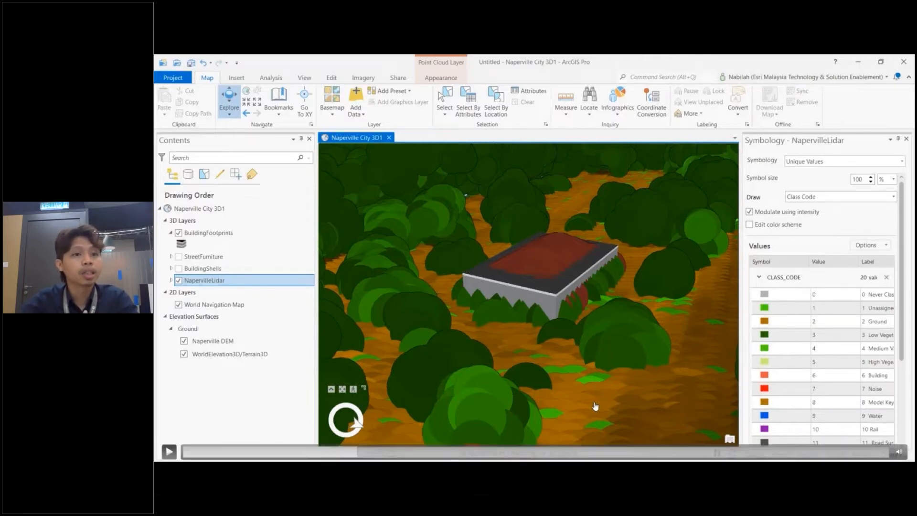
Step: Zoom to the StreetFurniture layer
left_click(595, 406)
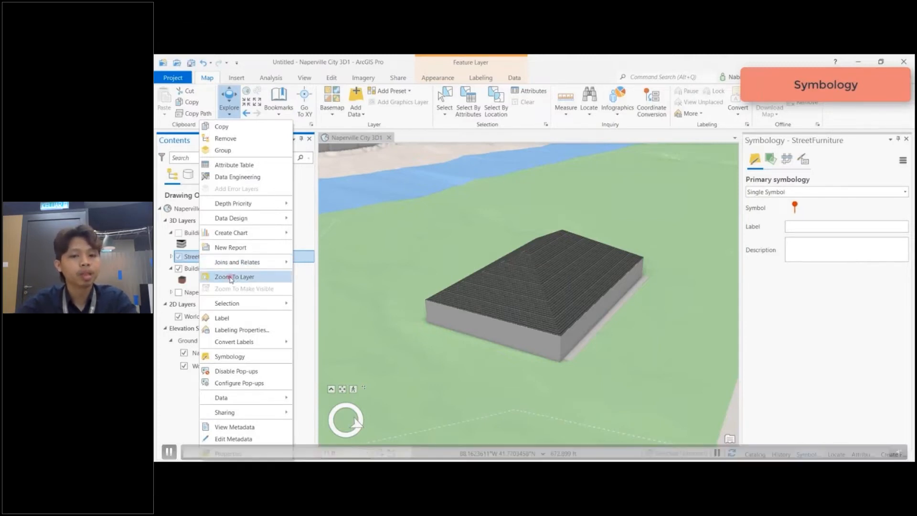
left_click(234, 277)
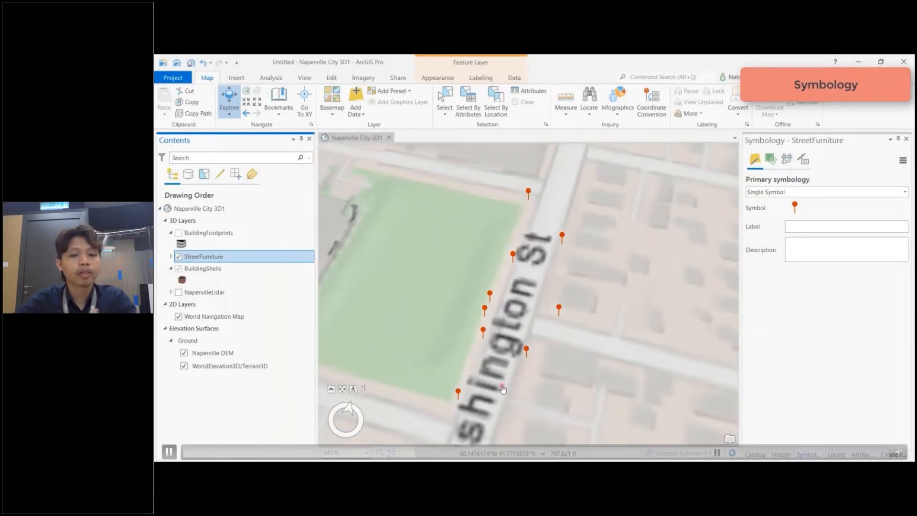
Step: Turn on displaying 3D symbols in real-world units in the StreetFurniture layer properties
middle_click_drag(527, 363, 630, 327)
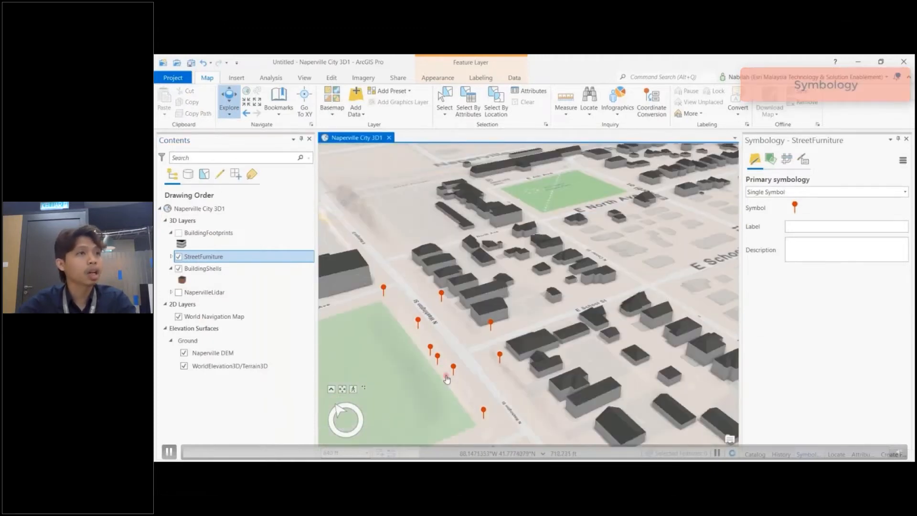
scroll(478, 386, "up", 3)
scroll(477, 386, "down", 3)
right_click(187, 256)
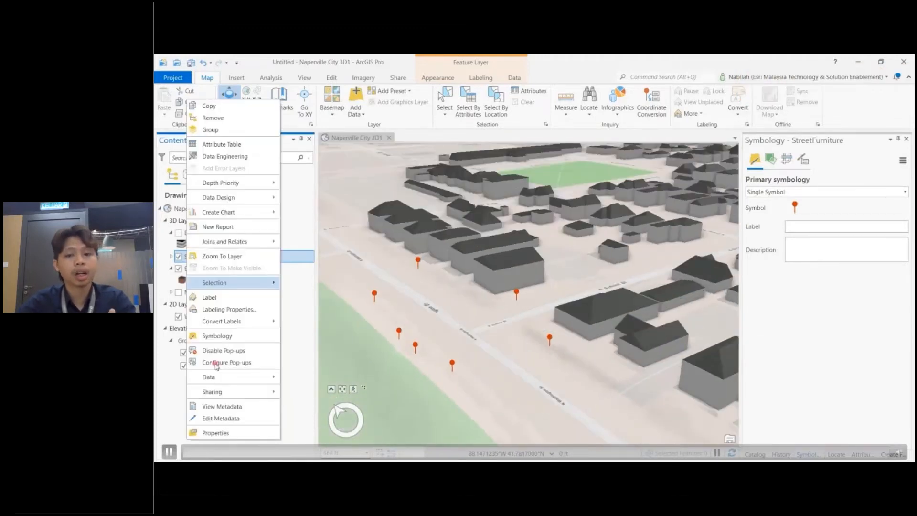
left_click(215, 433)
left_click(395, 236)
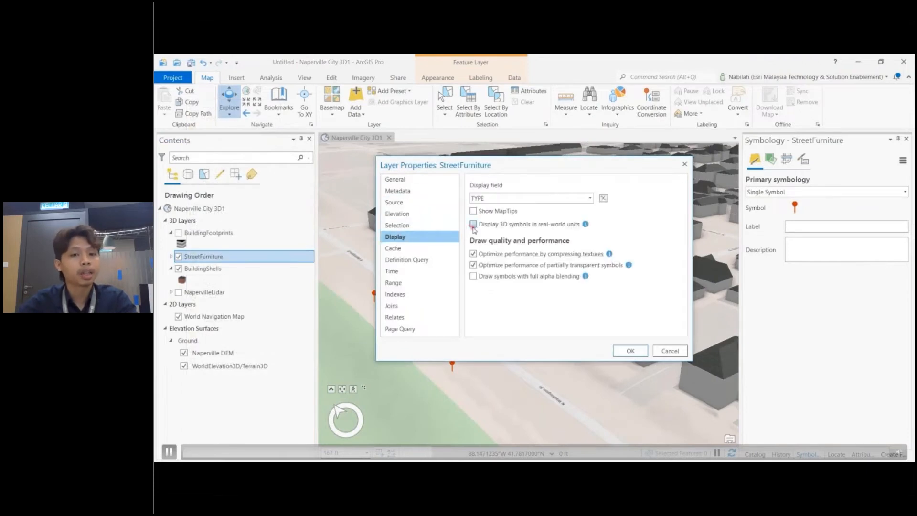
left_click(472, 224)
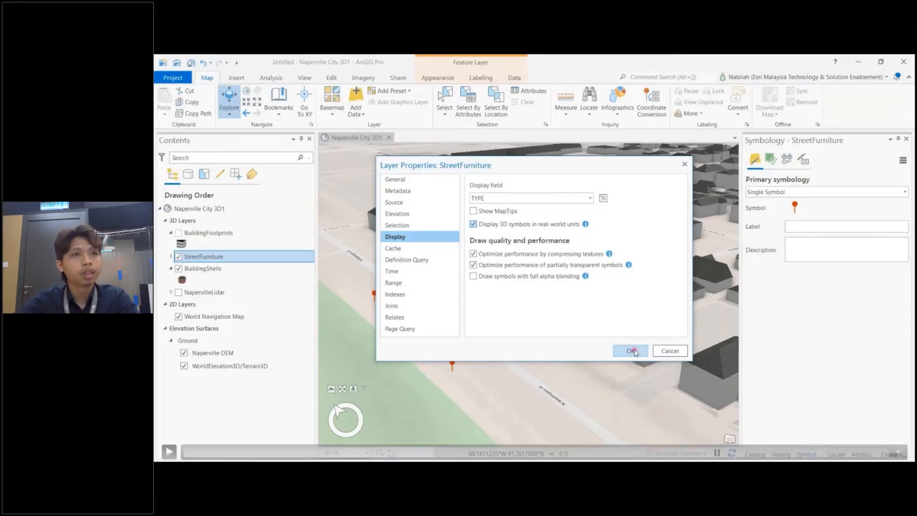
left_click(632, 351)
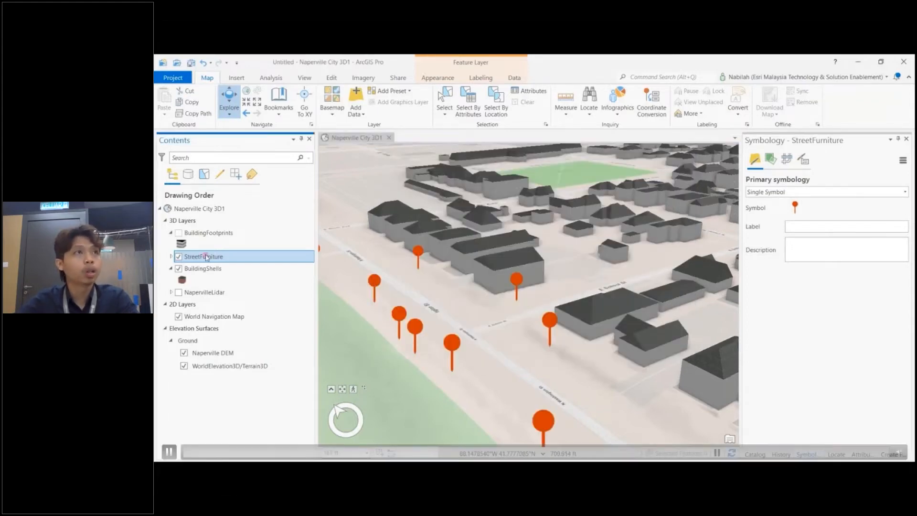
Step: Change the StreetFurniture symbology to Unique Values
left_click(437, 77)
left_click(457, 106)
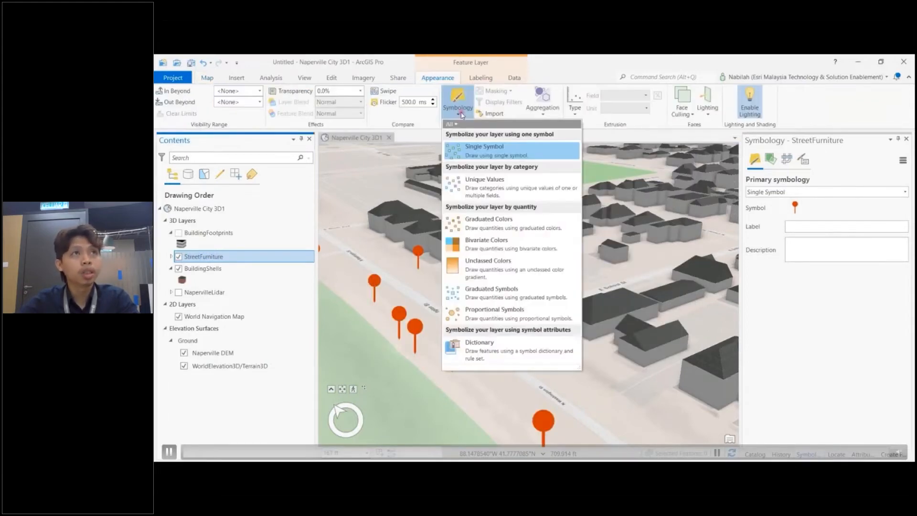
left_click(485, 182)
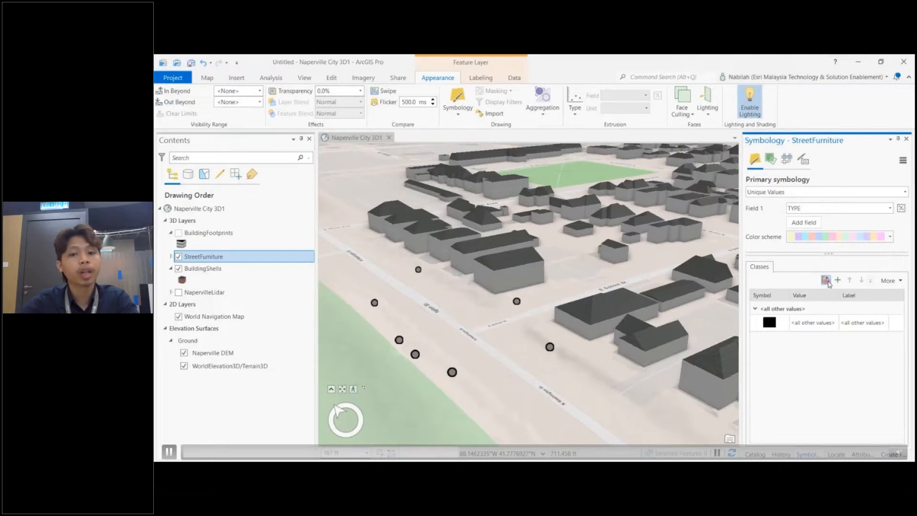
Step: Add all TYPE values as classes and turn off showing all other values
left_click(830, 278)
left_click(890, 281)
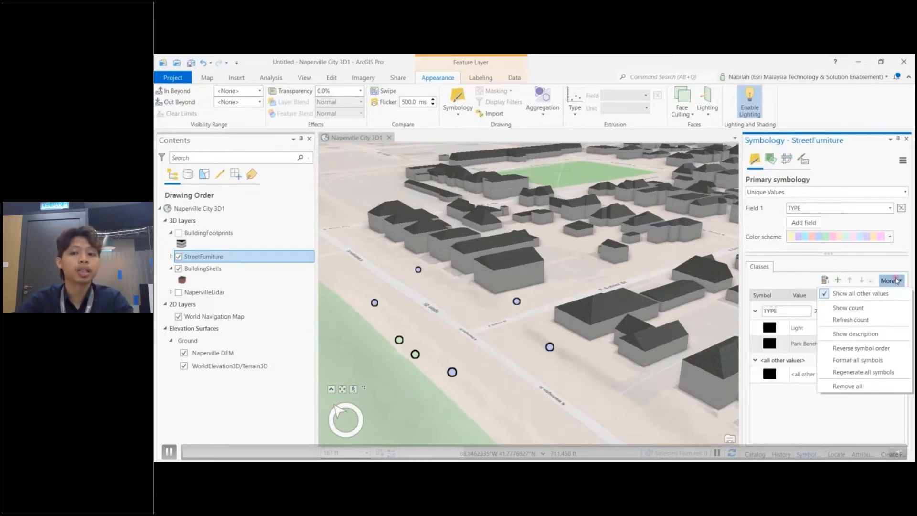
left_click(868, 294)
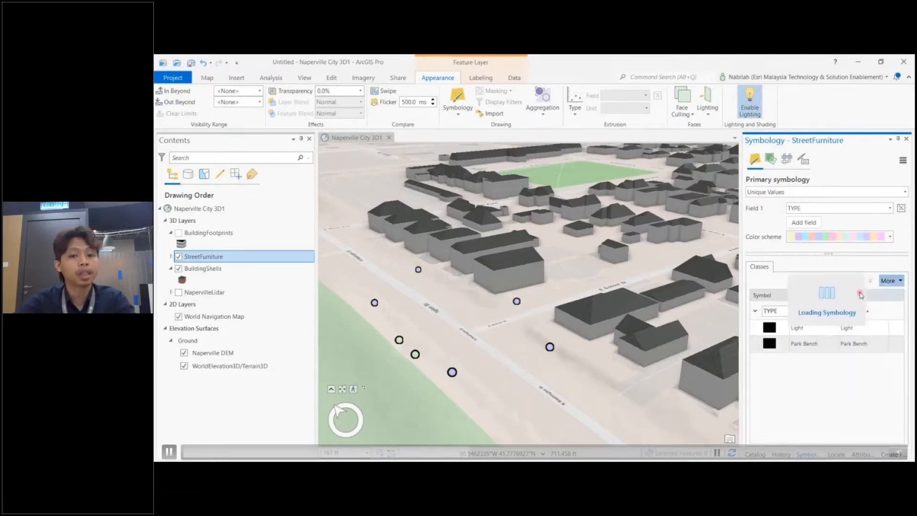
Step: Open the Light class symbol for formatting in the 3D symbol gallery
left_click(775, 327)
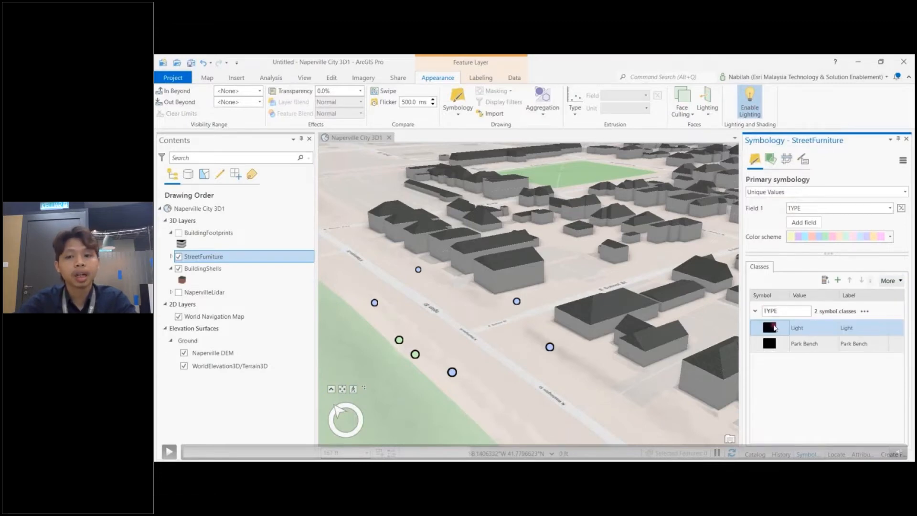
left_click(774, 327)
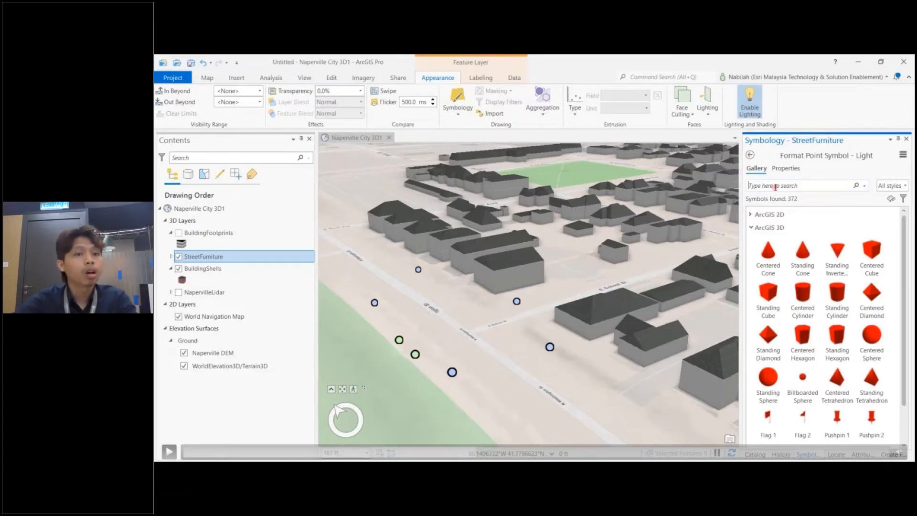
key("space")
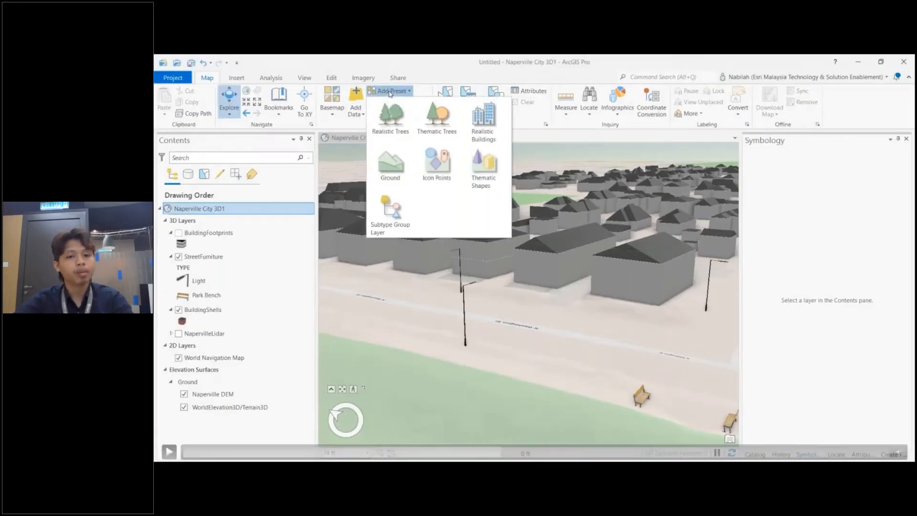
key("space")
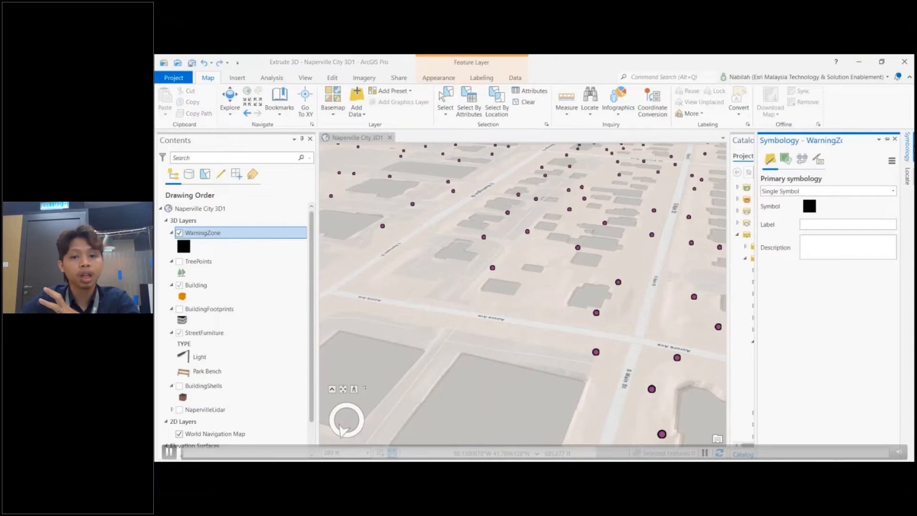
Step: Search the WarningZone symbol gallery for animated and apply the Warning Sign animated symbol
left_click(186, 248)
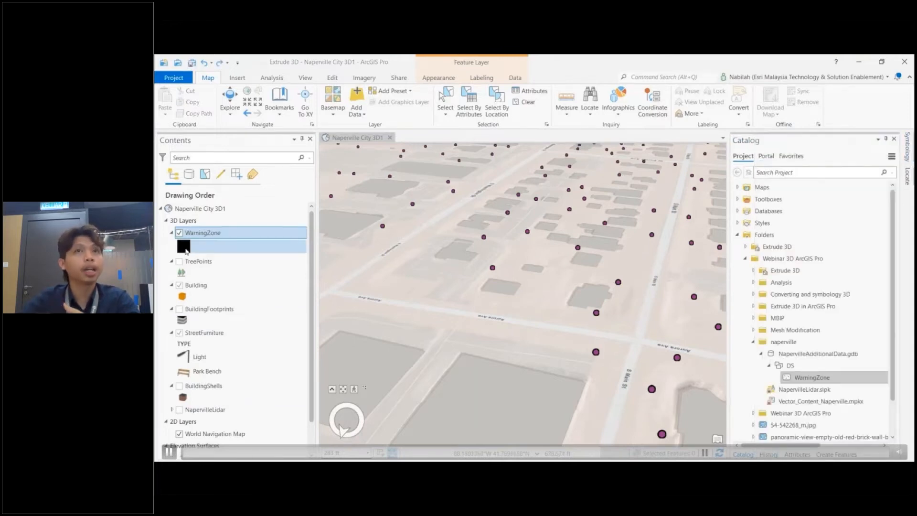
left_click(186, 250)
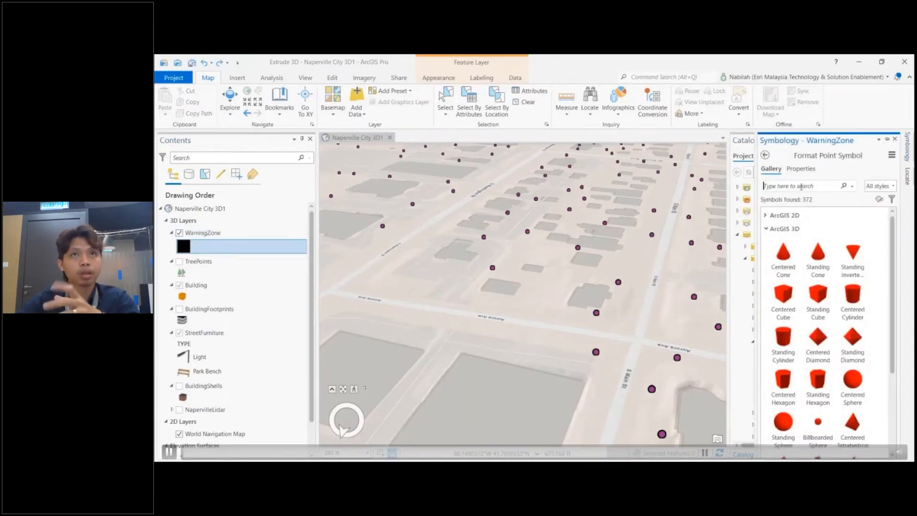
left_click(802, 185)
type("animated")
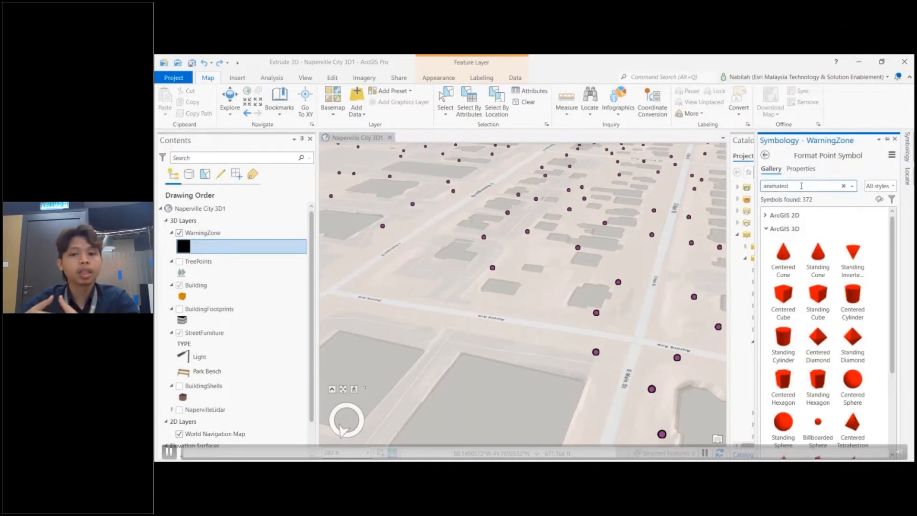
key("Return")
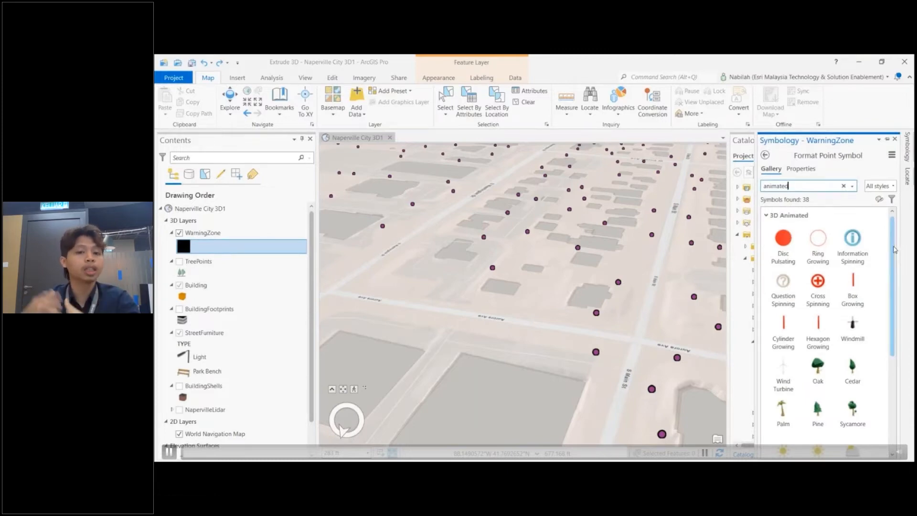
left_click_drag(895, 250, 897, 420)
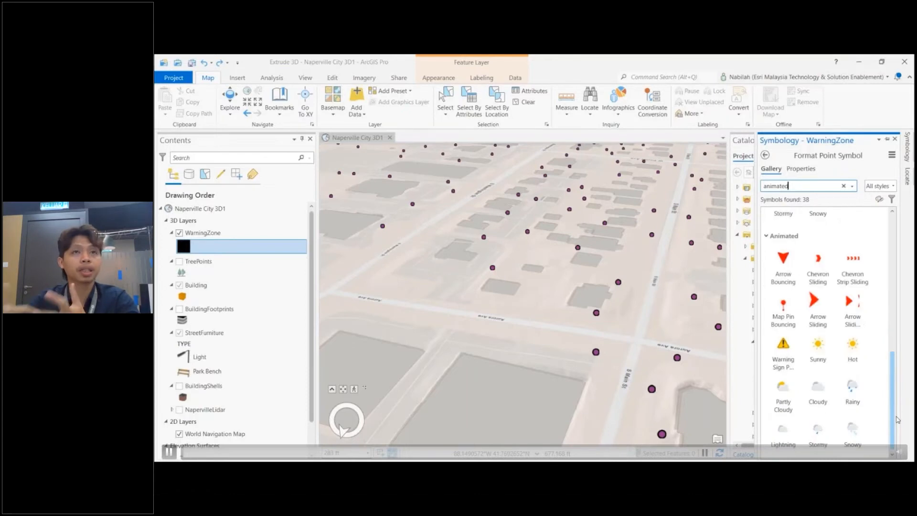
left_click(787, 357)
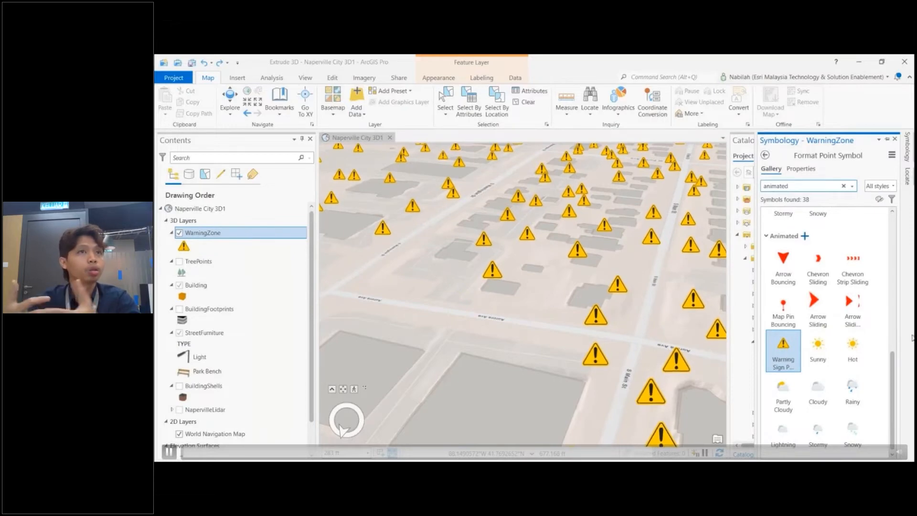
Step: Browse the animated tree symbols such as Palm and Pine in the gallery
scroll(844, 334, "up", 3)
scroll(845, 334, "up", 3)
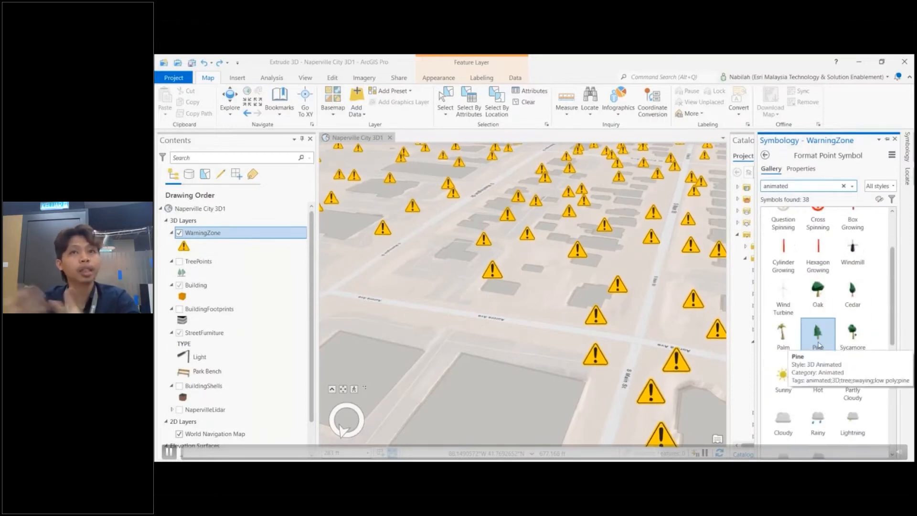
left_click(785, 338)
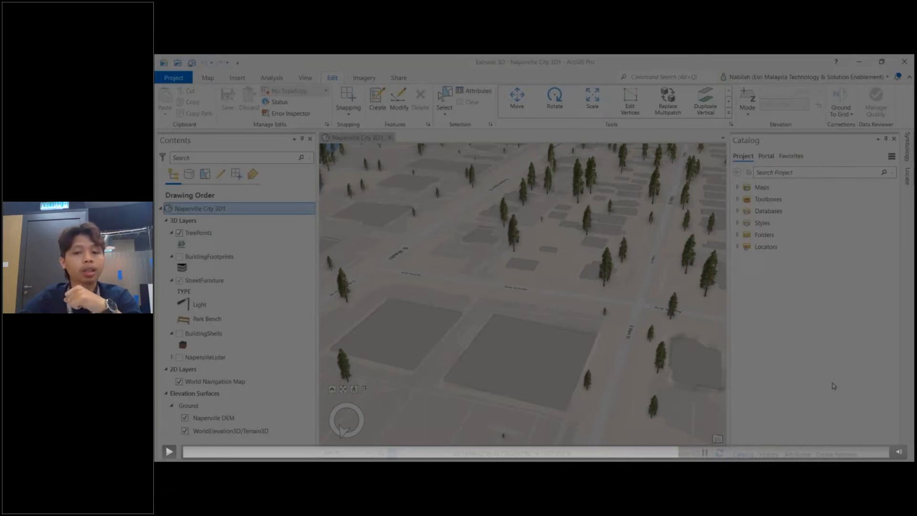
left_click(169, 451)
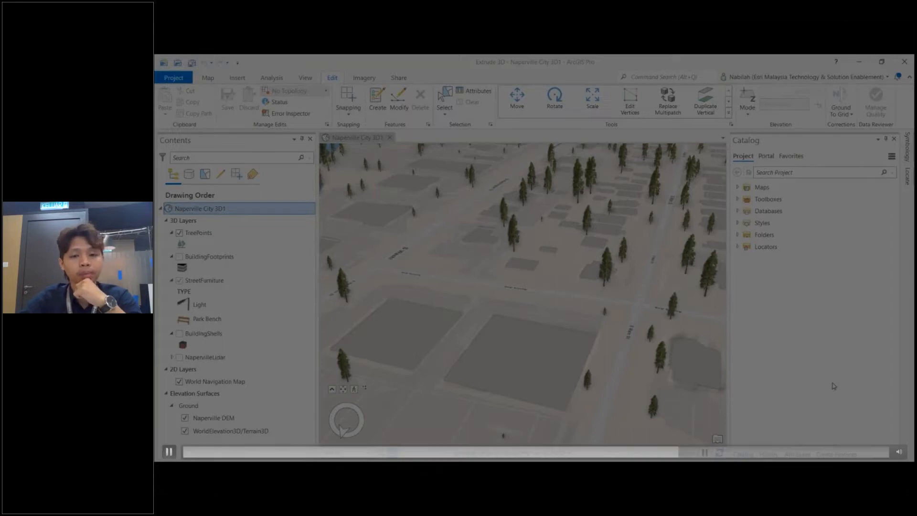
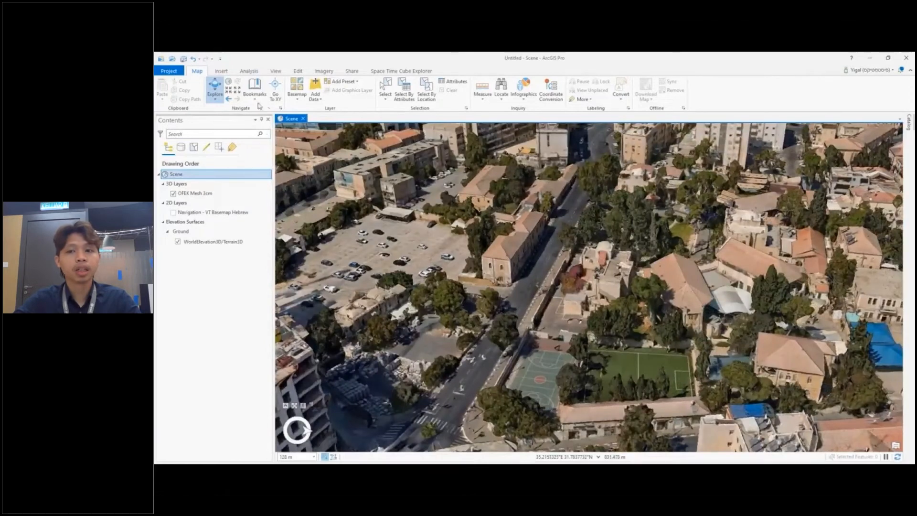
left_click(255, 101)
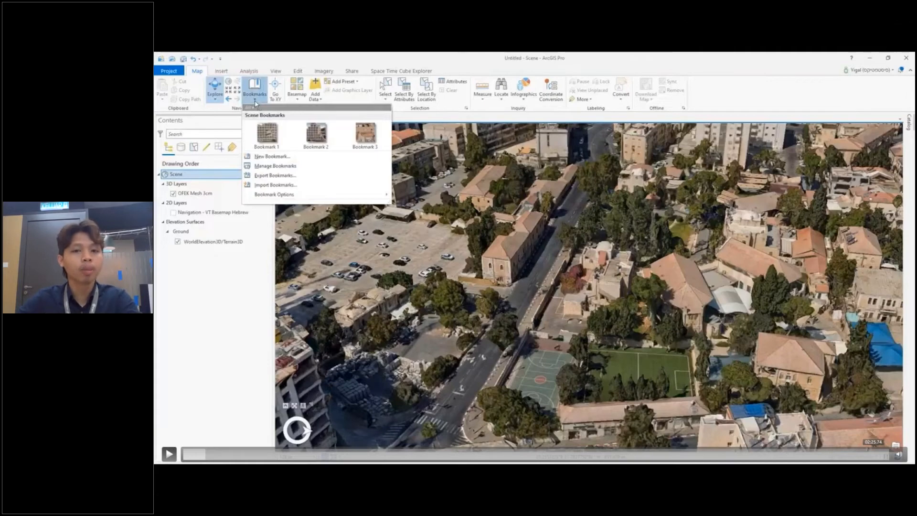
key("space")
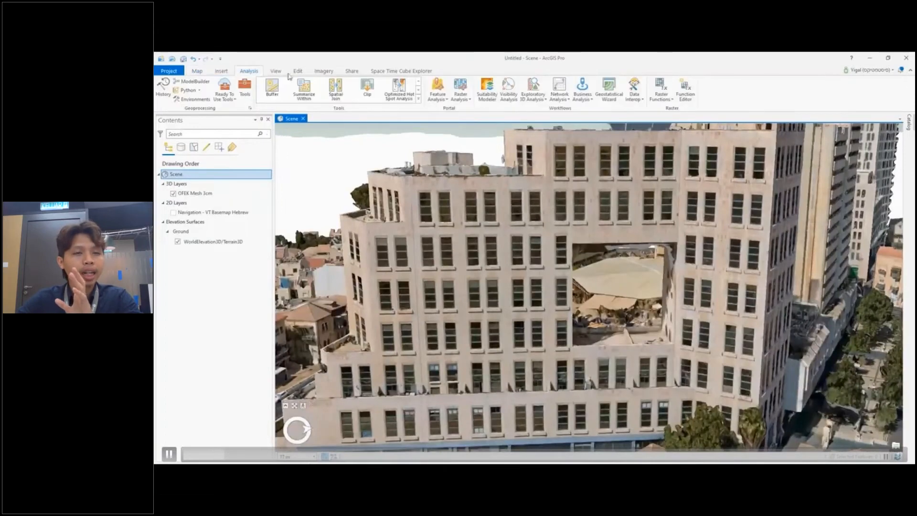
key("space")
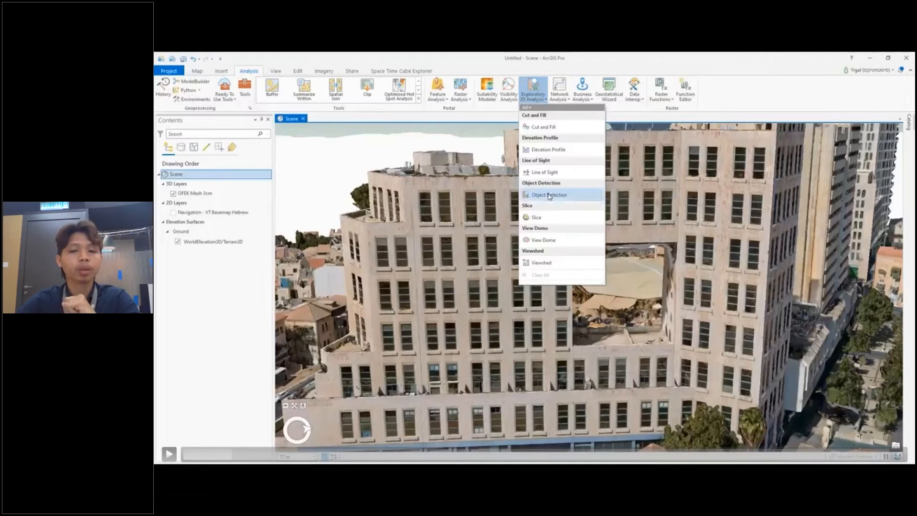
key("space")
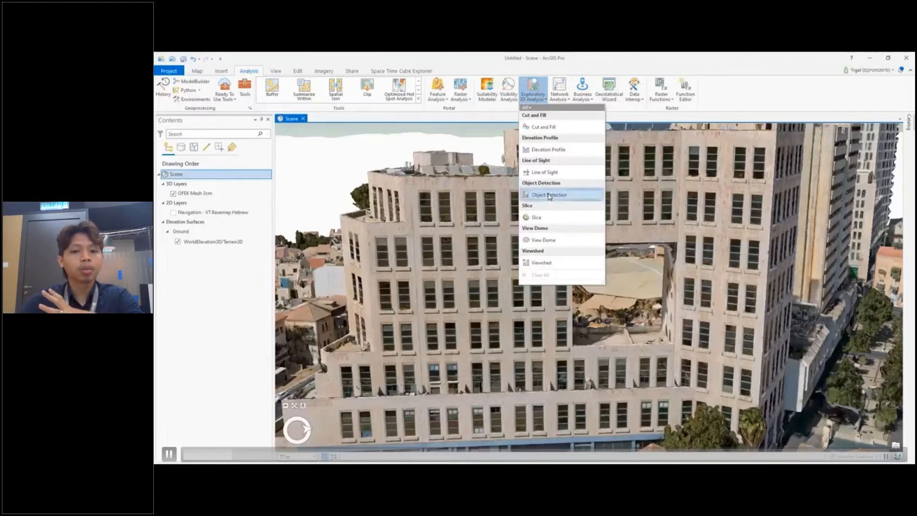
key("space")
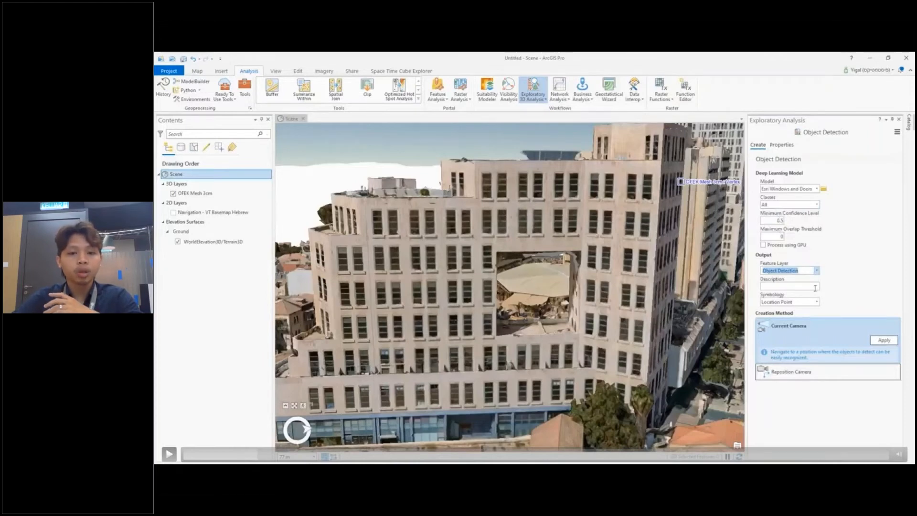
key("space")
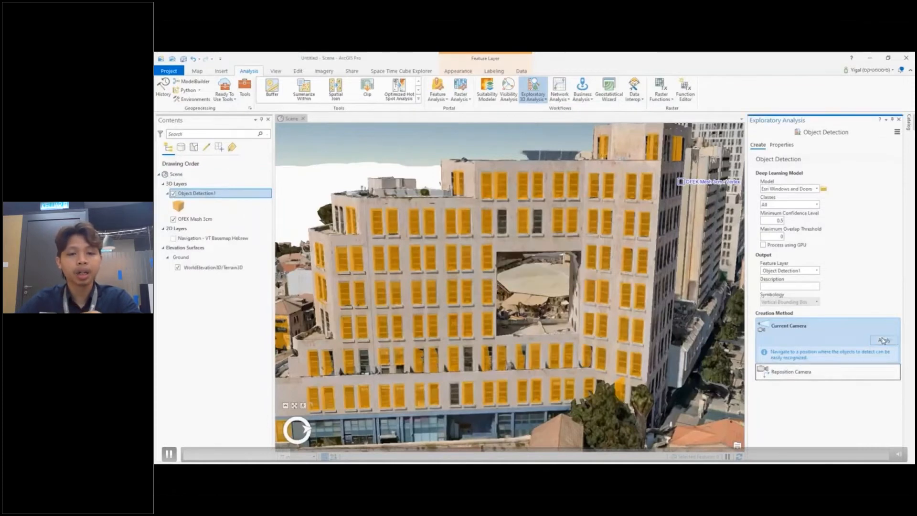
key("space")
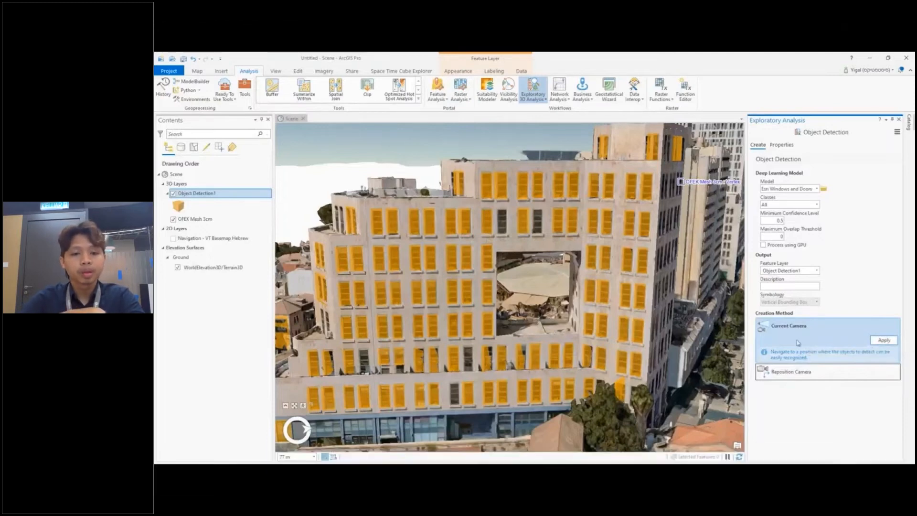
Step: Identify one detected window on the building to view its attributes, then close the pop-up
middle_click_drag(615, 312, 451, 236)
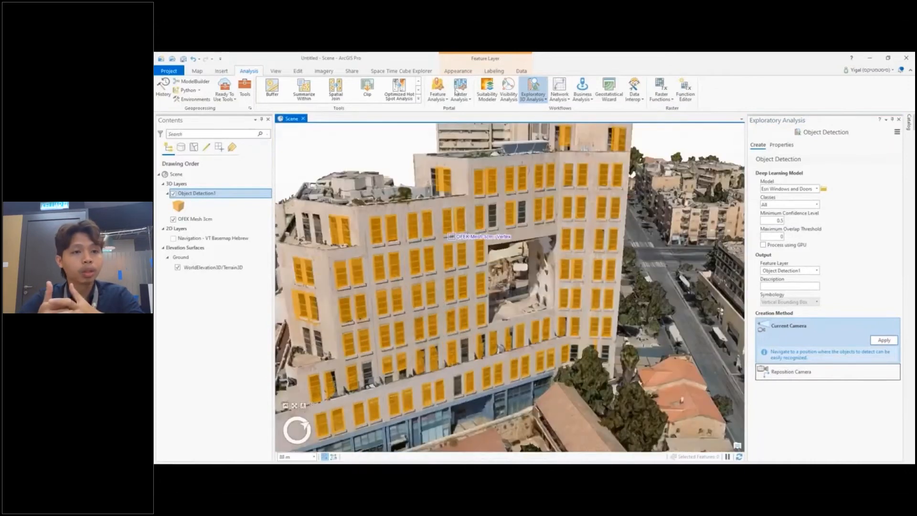
left_click(202, 72)
left_click(215, 91)
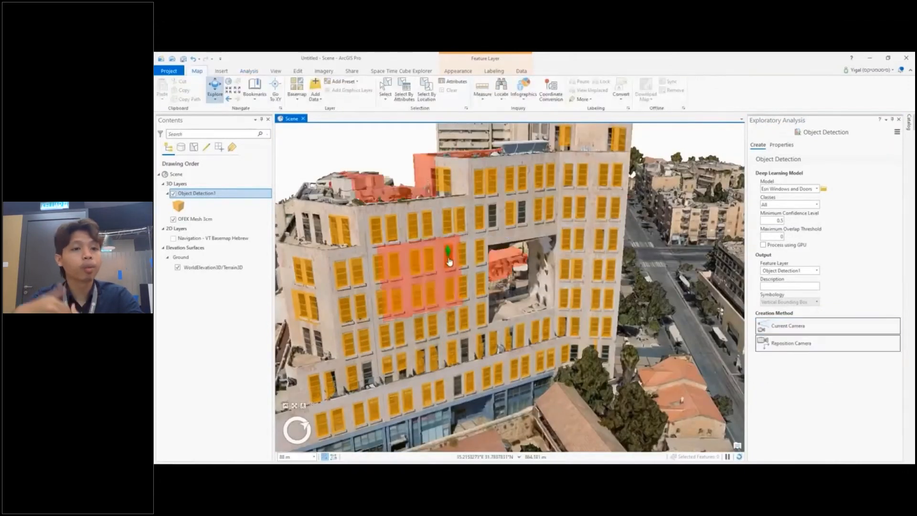
left_click(449, 262)
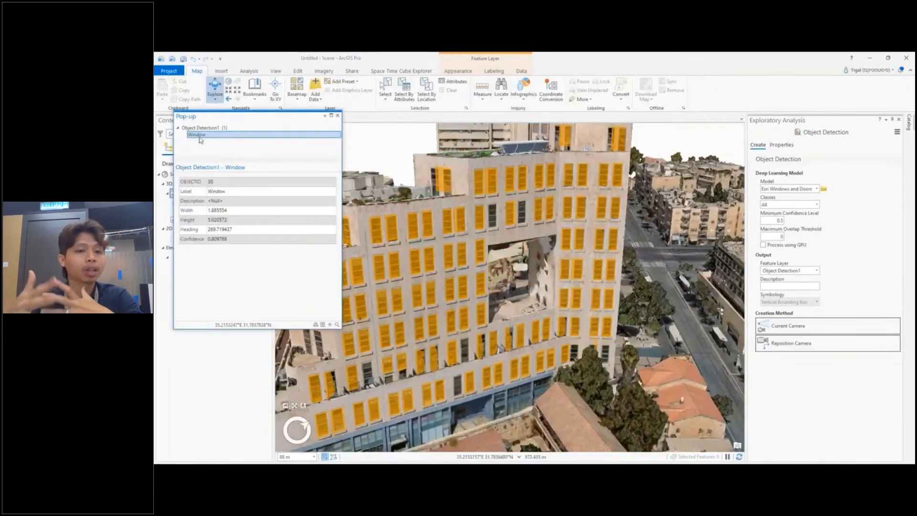
left_click(337, 116)
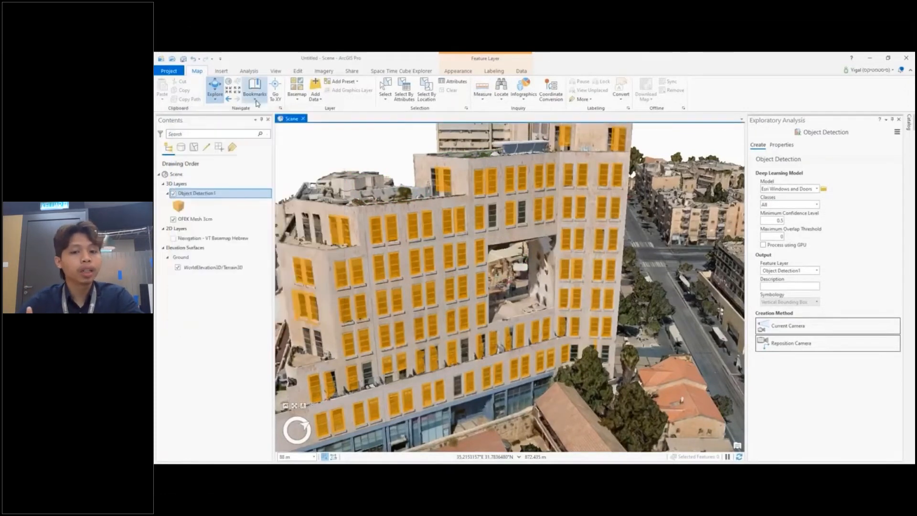
Step: Run Object Detection from the current camera on the building's front facade to extract its windows
scroll(316, 138, "up", 2)
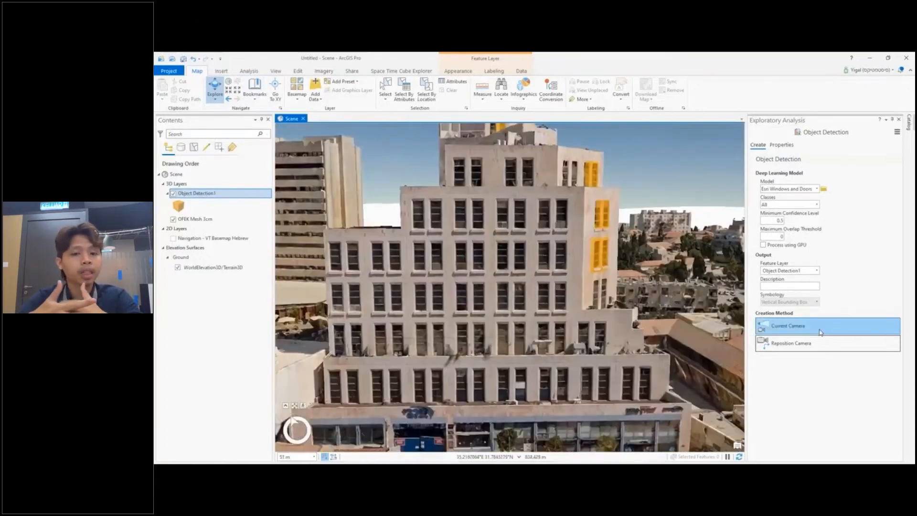
left_click(821, 331)
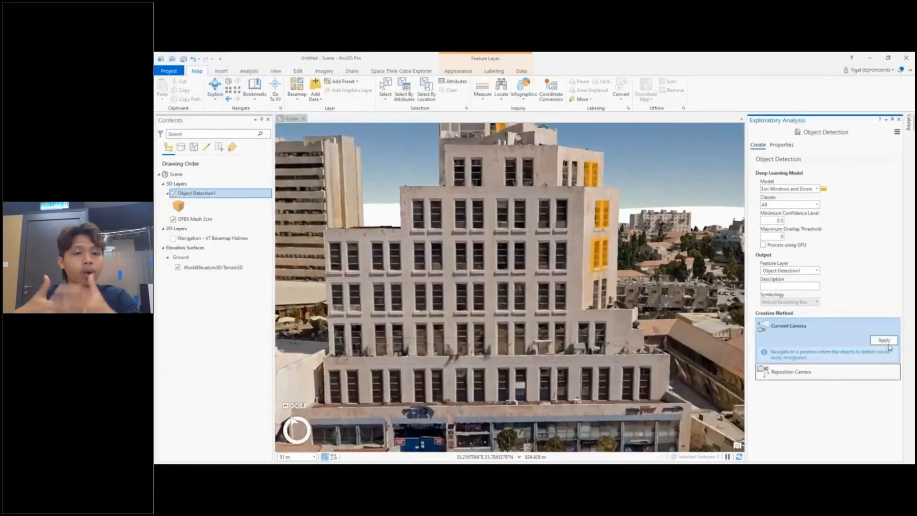
left_click(887, 341)
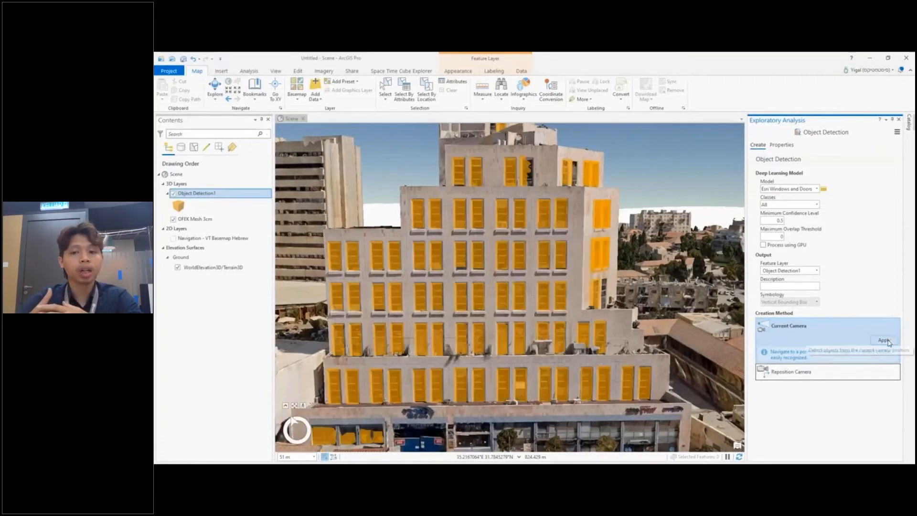
Step: Go to Bookmark 3 and create a profile view along the long historic building's facade
middle_click_drag(590, 329, 505, 352)
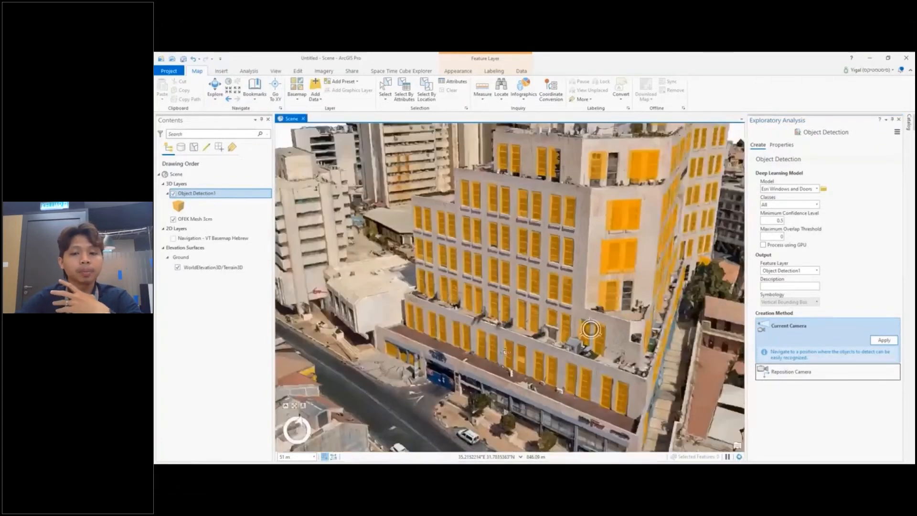
left_click(254, 90)
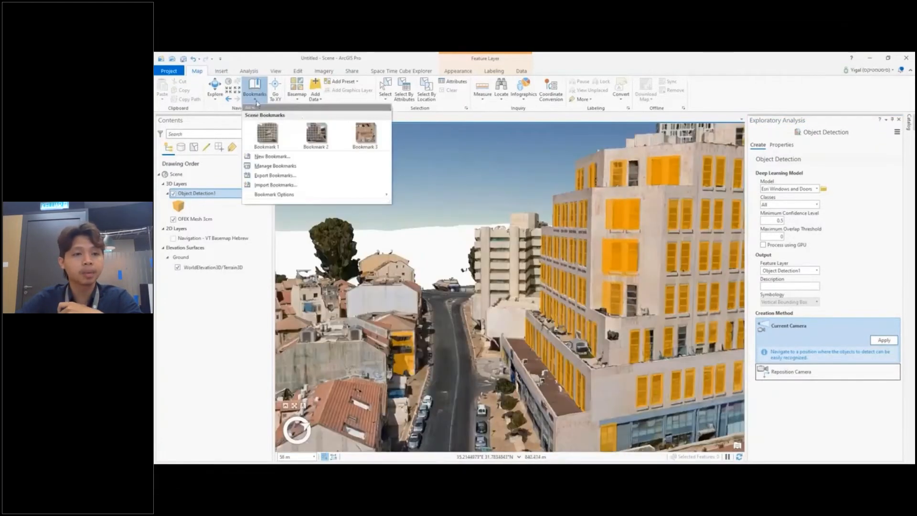
left_click(365, 134)
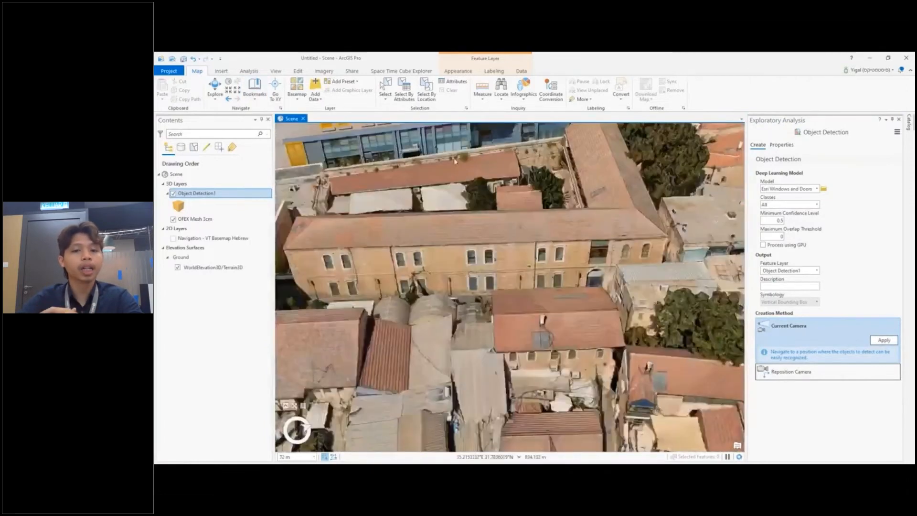
middle_click_drag(498, 279, 609, 230)
mouse_move(497, 280)
middle_mouse_down()
mouse_move(496, 262)
mouse_move(506, 284)
mouse_move(241, 54)
middle_mouse_up()
left_click(276, 71)
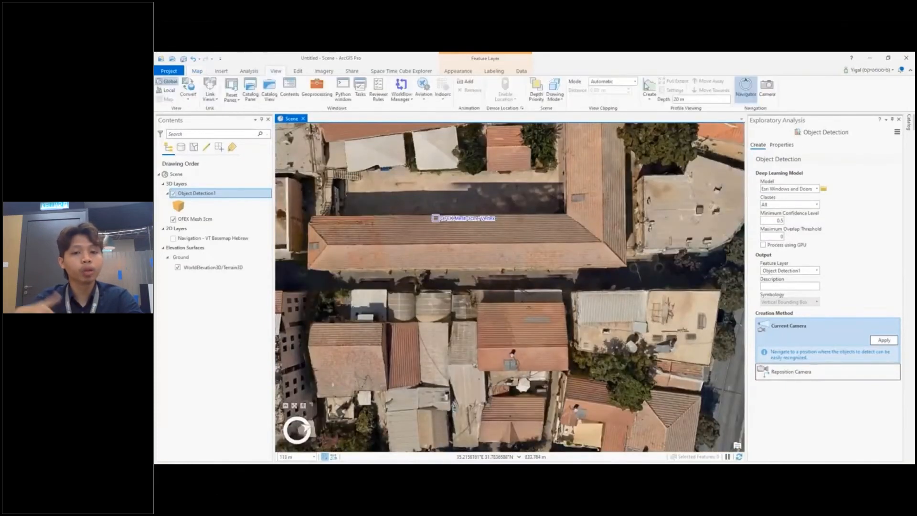
left_click(648, 87)
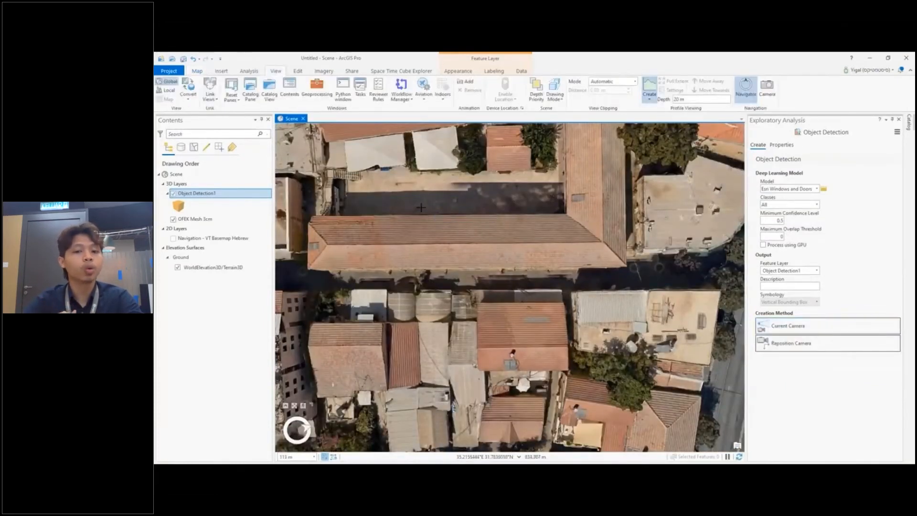
left_click(305, 278)
left_click(609, 265)
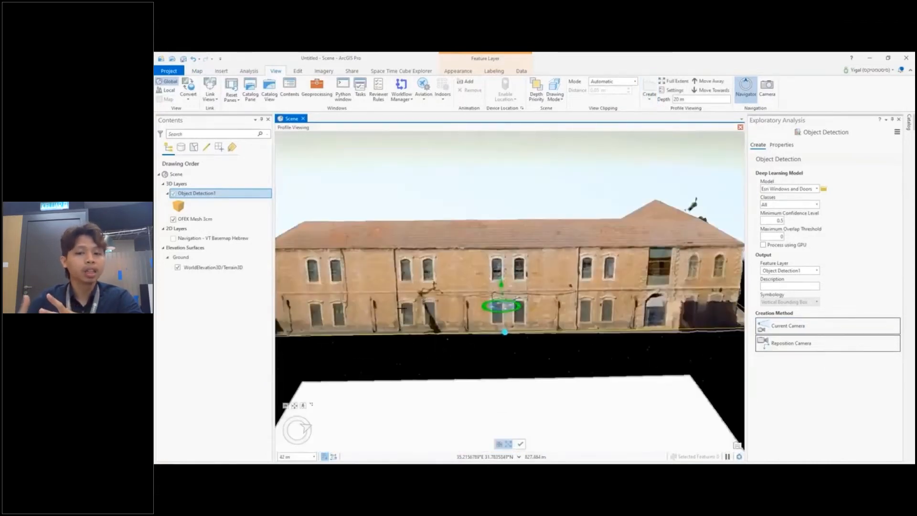
Step: Detect windows from the current camera in the profile view, then close profile viewing
left_click(802, 330)
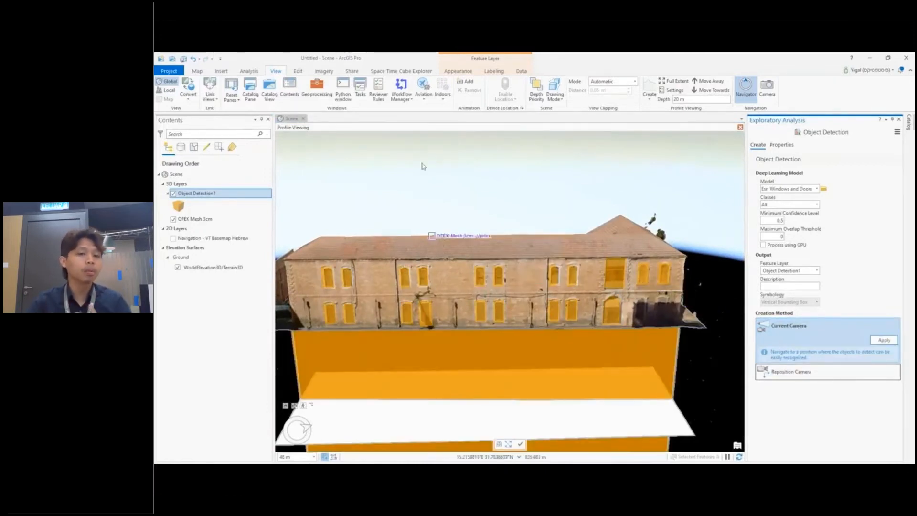
left_click(741, 127)
middle_click_drag(448, 262, 536, 296)
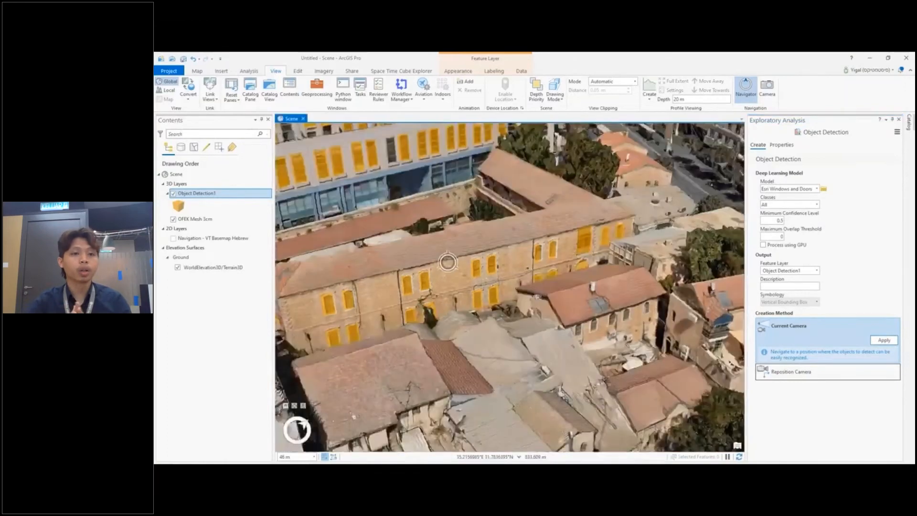
middle_click_drag(448, 263, 497, 287)
scroll(449, 268, "up", 4)
mouse_move(449, 267)
middle_mouse_down()
mouse_move(406, 253)
mouse_move(450, 273)
middle_mouse_up()
scroll(451, 273, "down", 6)
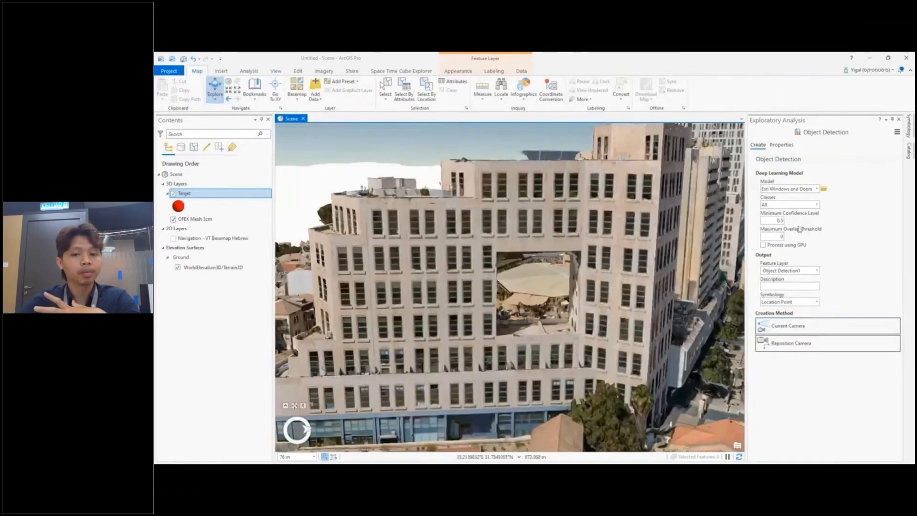
Step: Set the detection symbology to Location Point and detect windows from the current camera
left_click(816, 303)
left_click(806, 311)
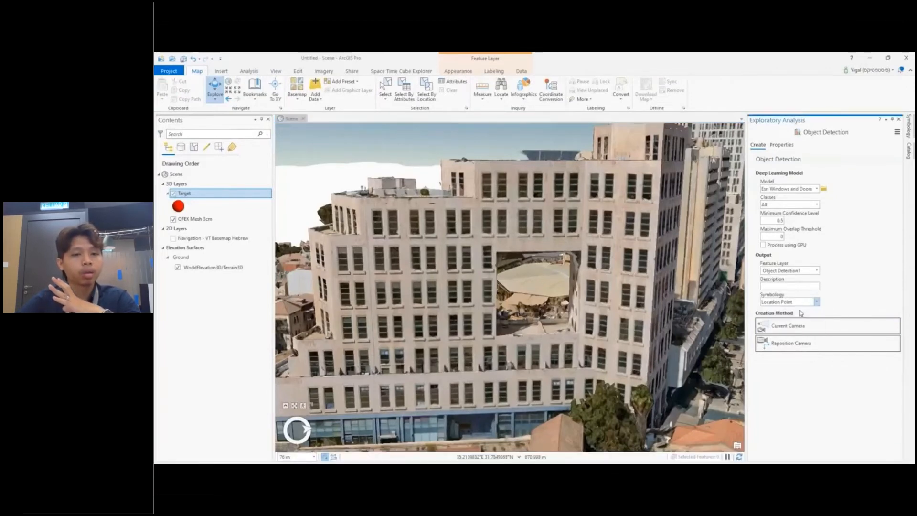
left_click(840, 327)
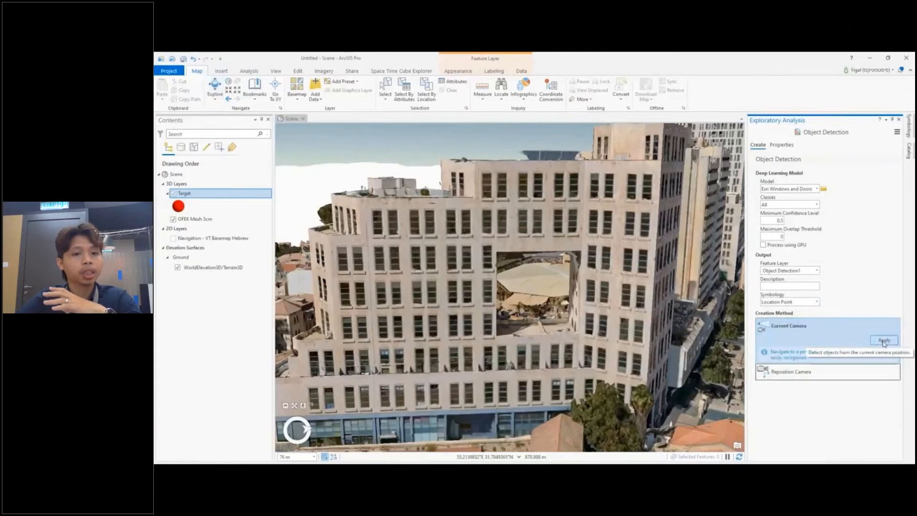
left_click(884, 340)
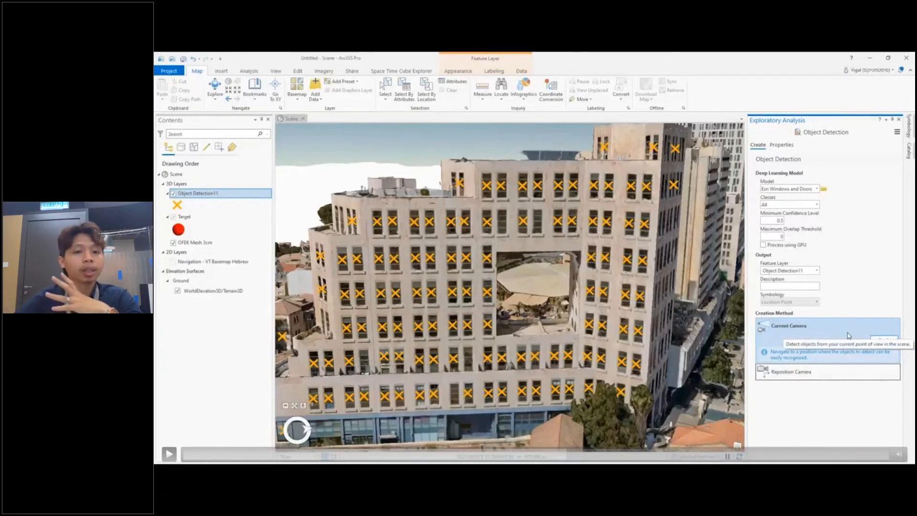
key("space")
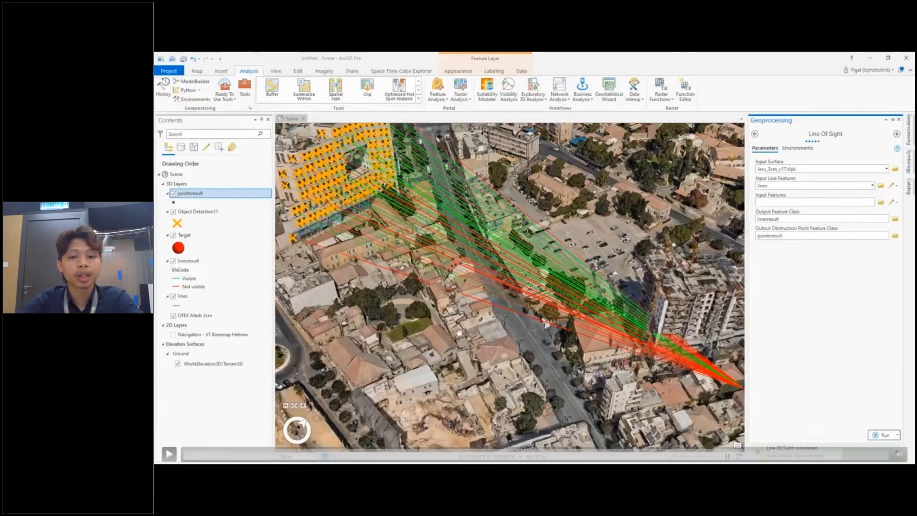
key("space")
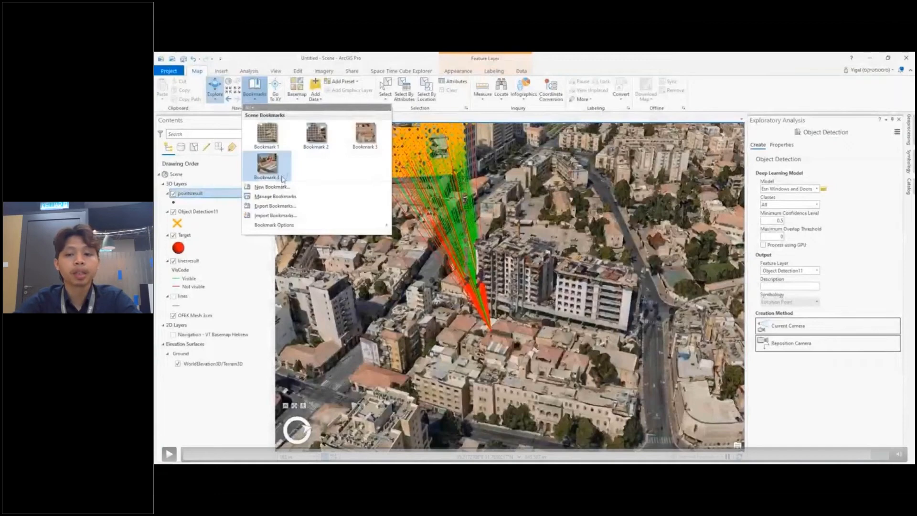
key("space")
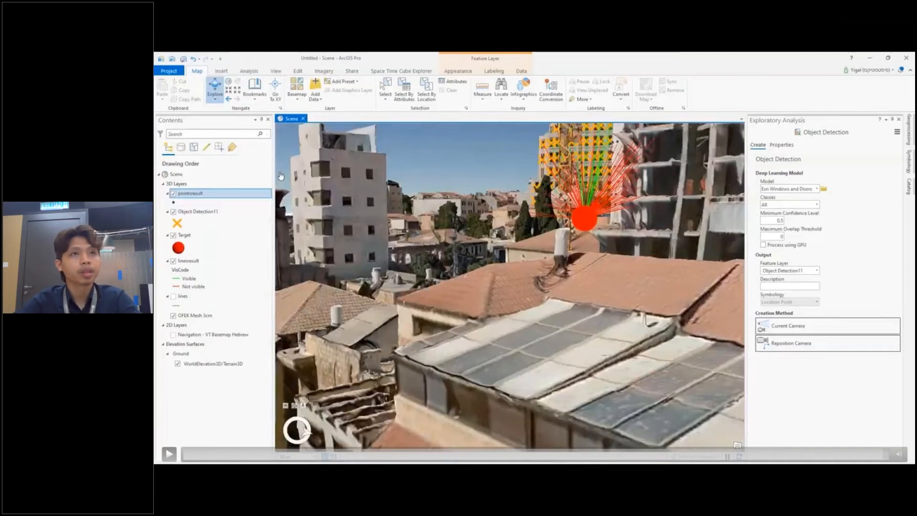
key("Escape")
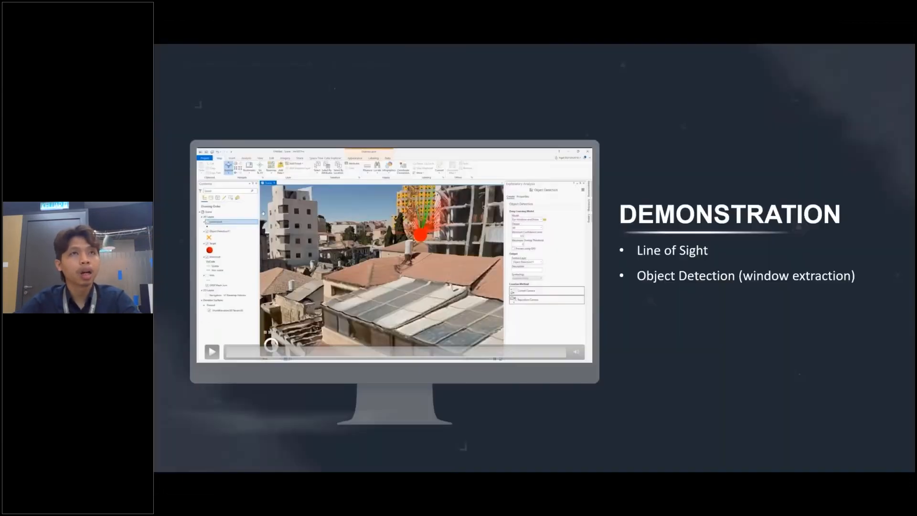